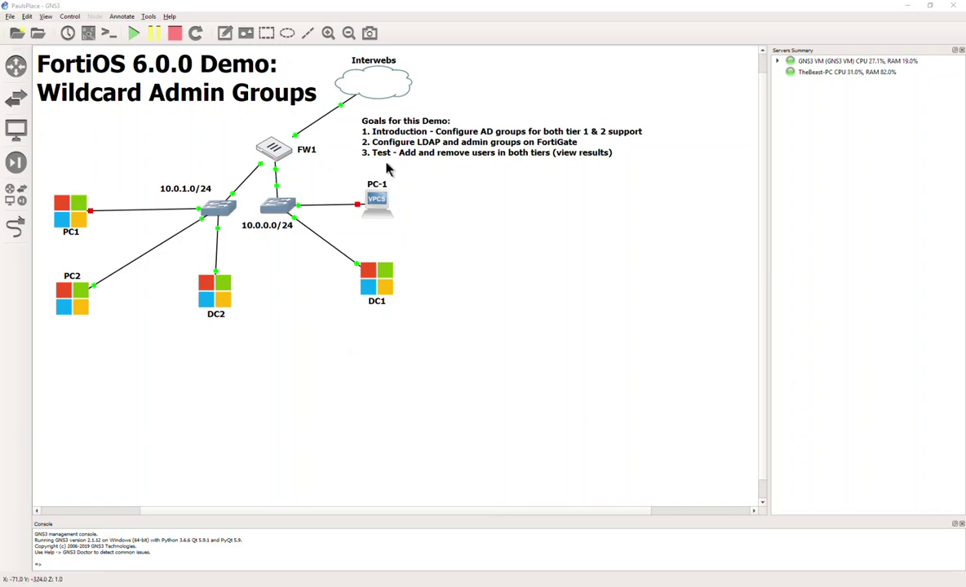
Step: Open a remote console to the DC1 server in TightVNC Viewer and reposition its window
click(383, 277)
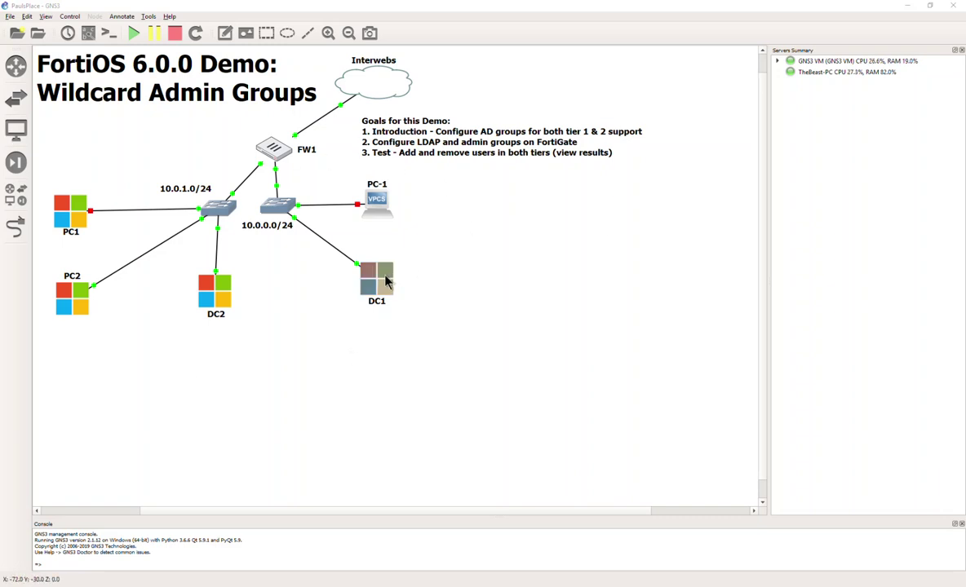
key(alt+Tab)
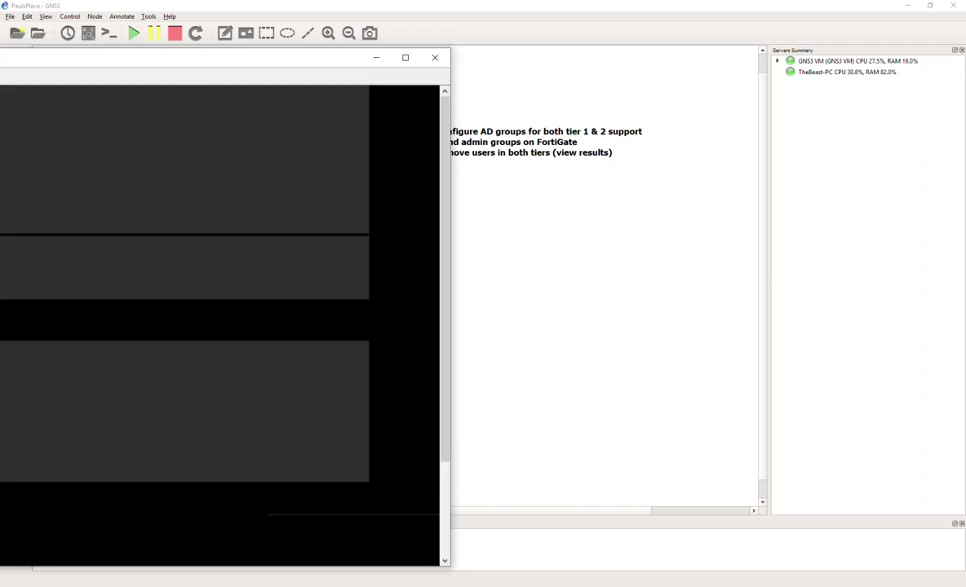
drag(5, 66, 390, 76)
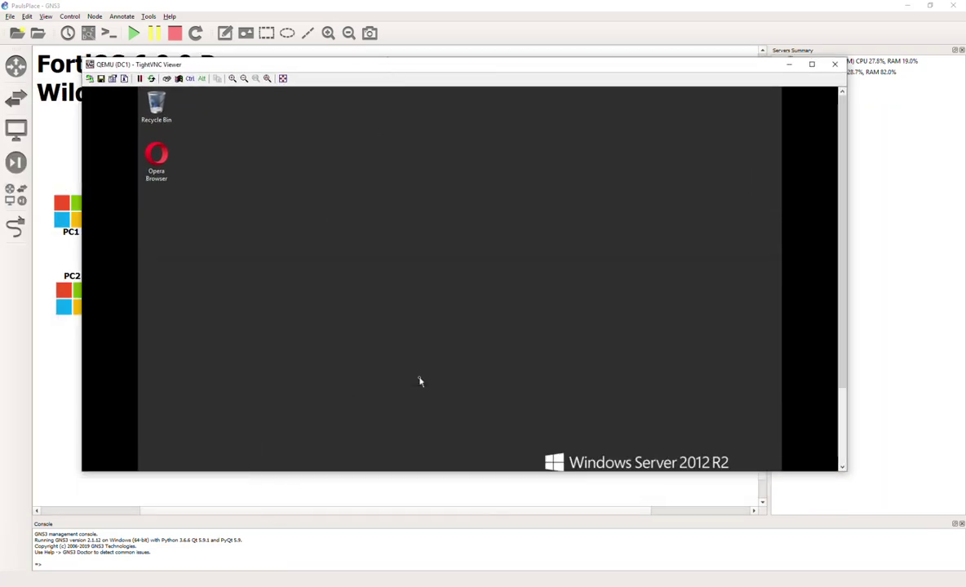
Step: Adjust the TightVNC zoom scale to fit DC1's Server Manager desktop
click(267, 78)
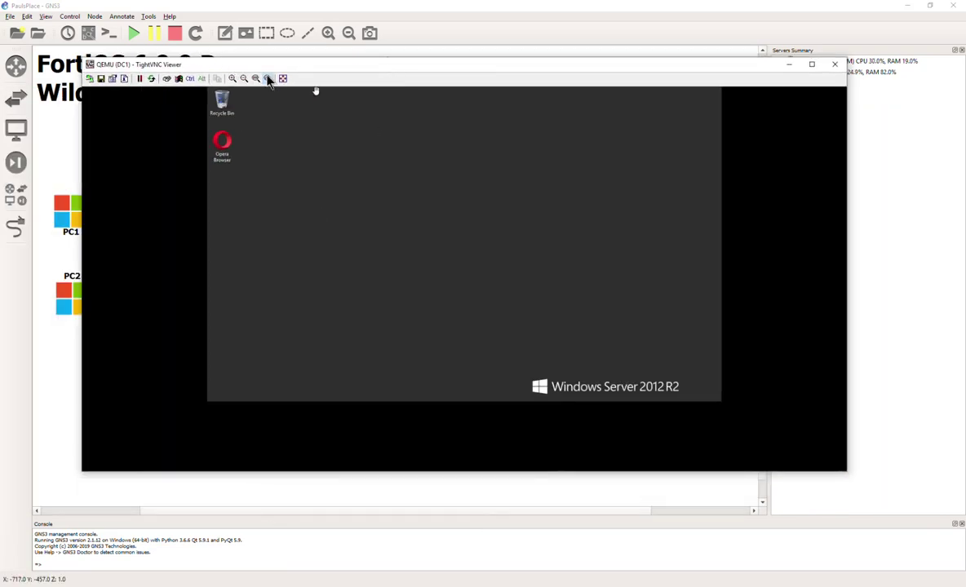
click(243, 79)
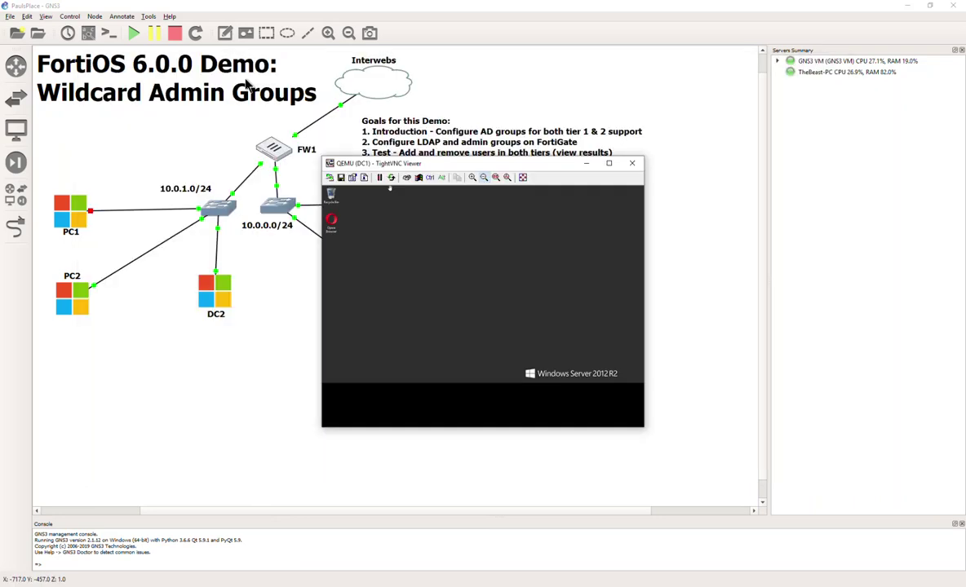
click(472, 177)
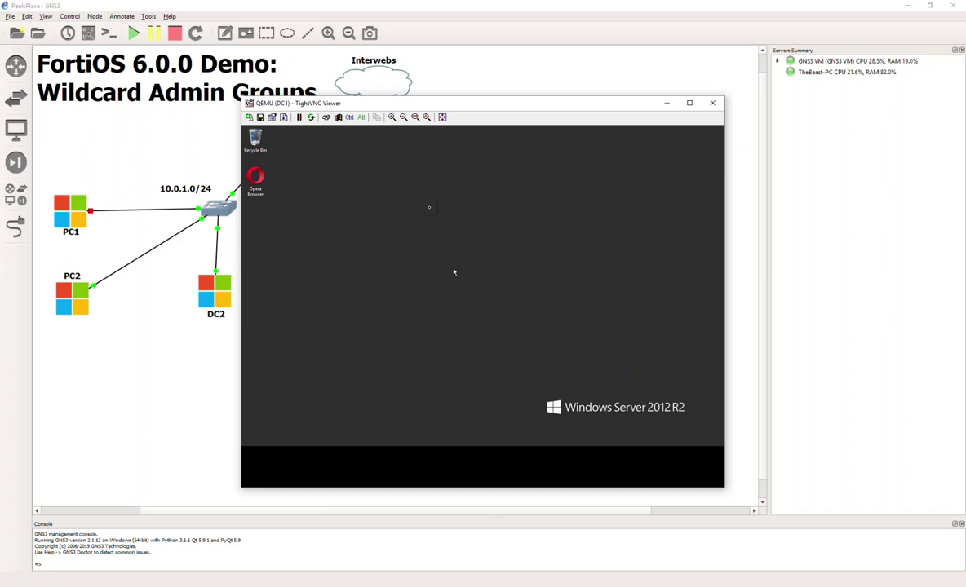
click(391, 118)
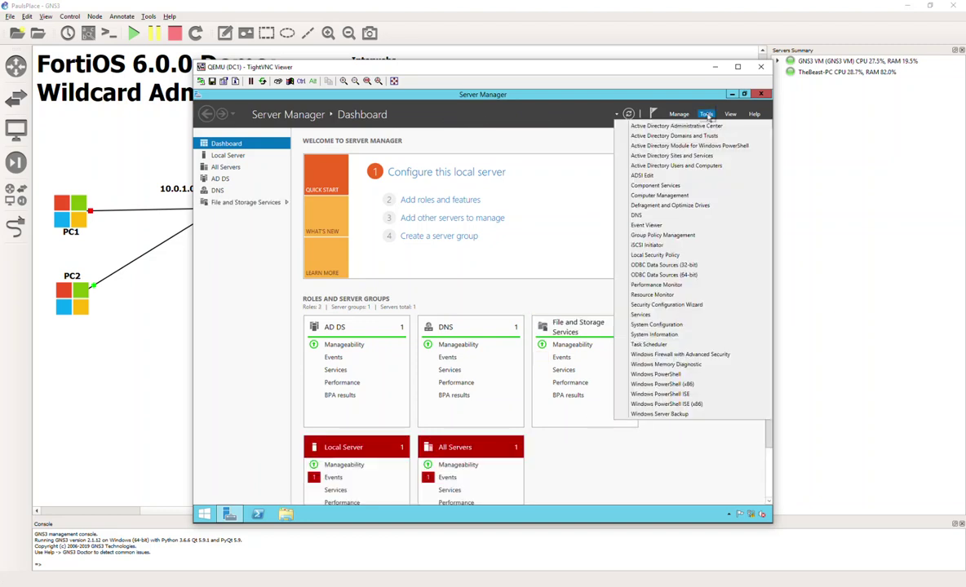
Step: Launch Active Directory Users and Computers from Tools, then move and enlarge its window
click(706, 168)
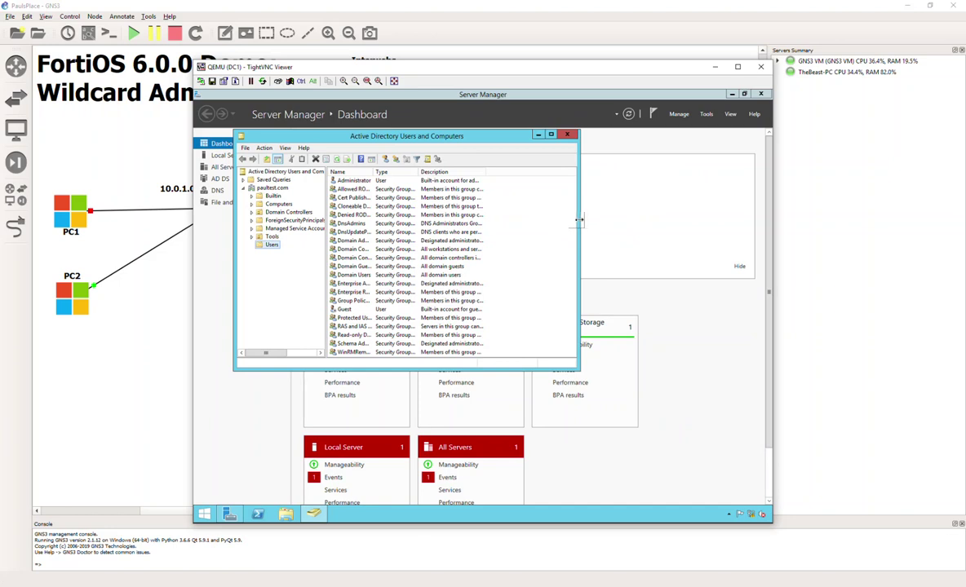
drag(327, 134, 342, 159)
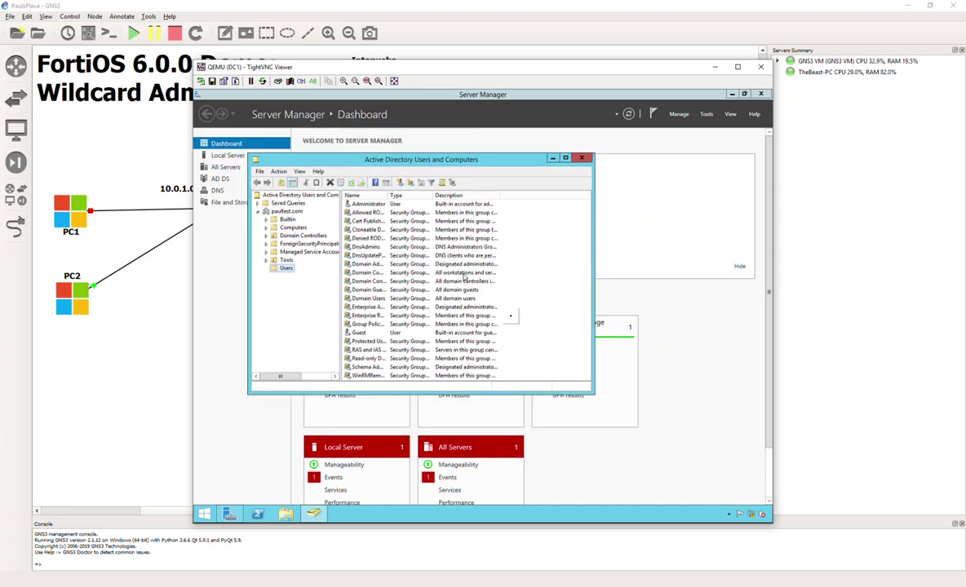
drag(594, 394, 617, 407)
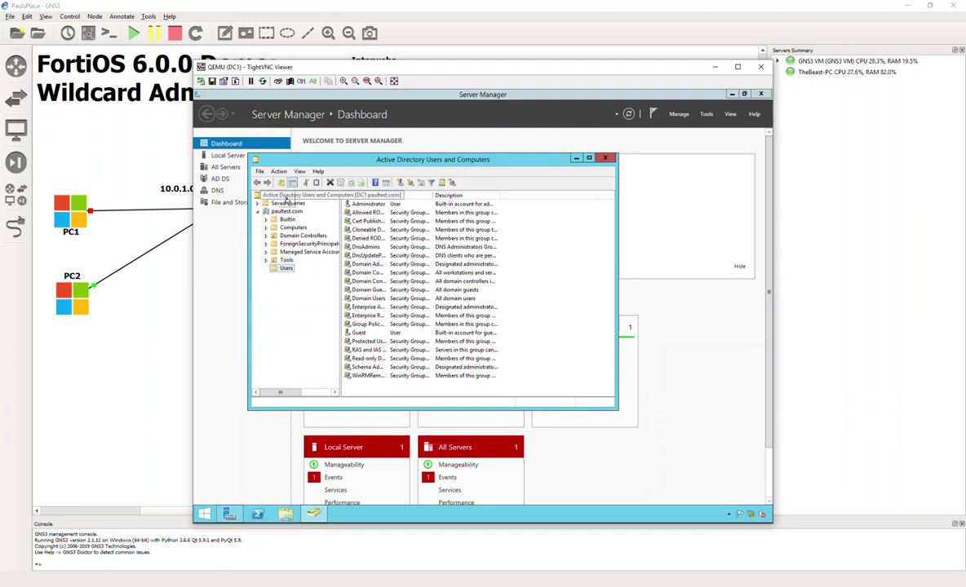
Step: Create a new organizational unit named Fortigate under paultest.com, then return to GNS3
right_click(290, 212)
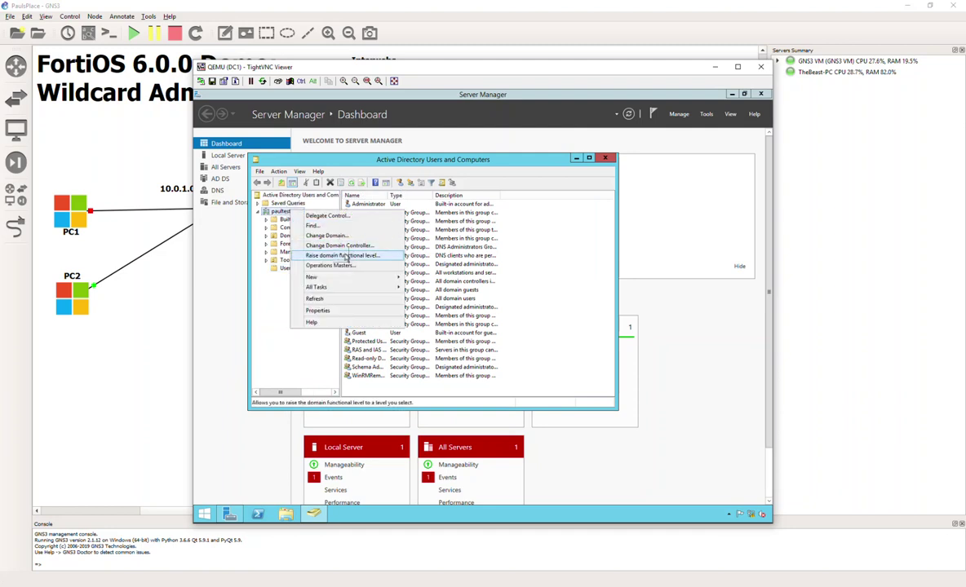
click(277, 311)
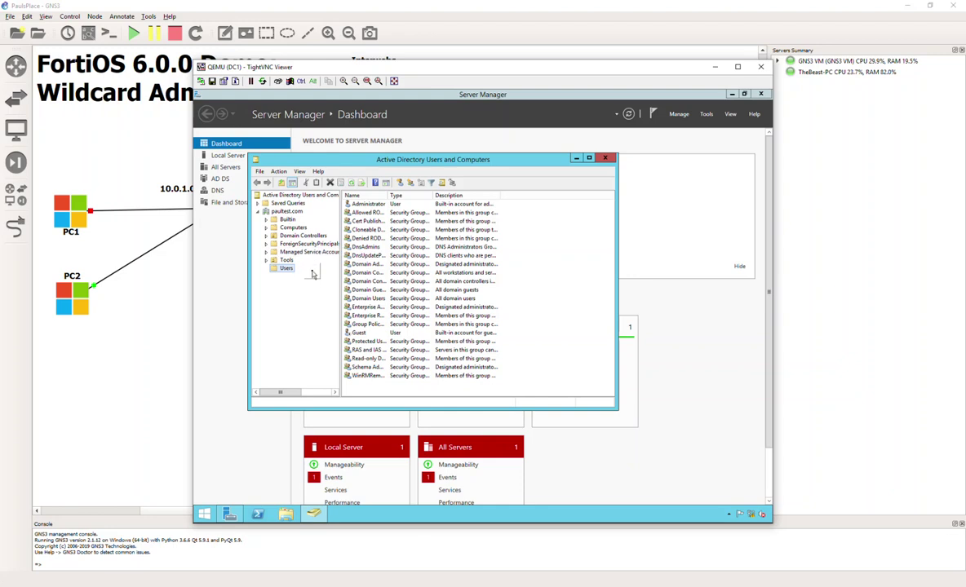
right_click(300, 213)
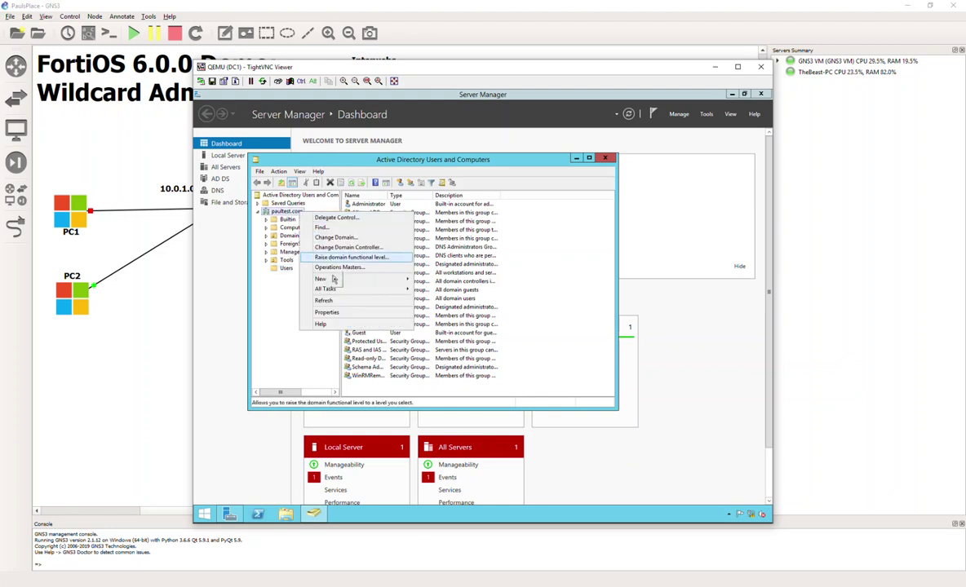
mouse_move(335, 280)
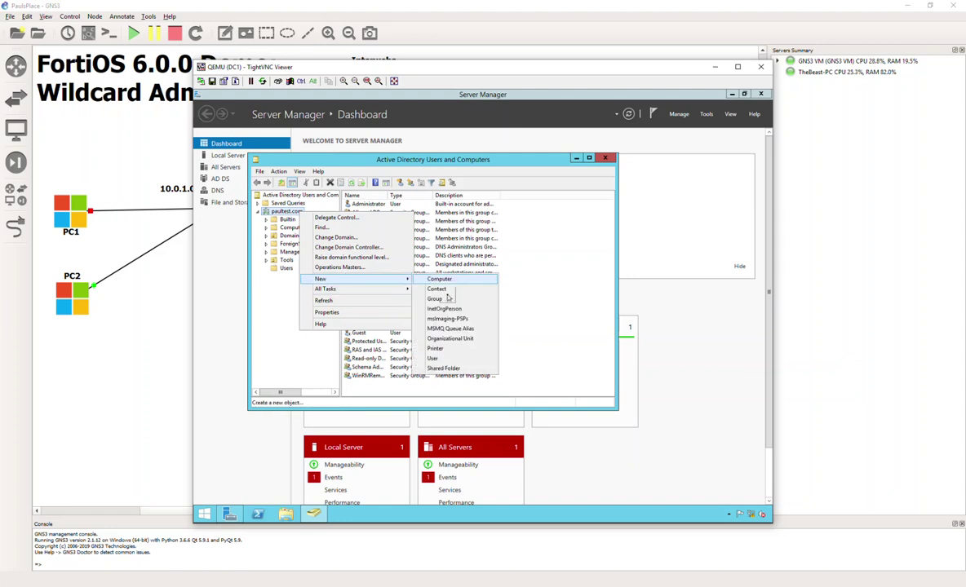
click(451, 339)
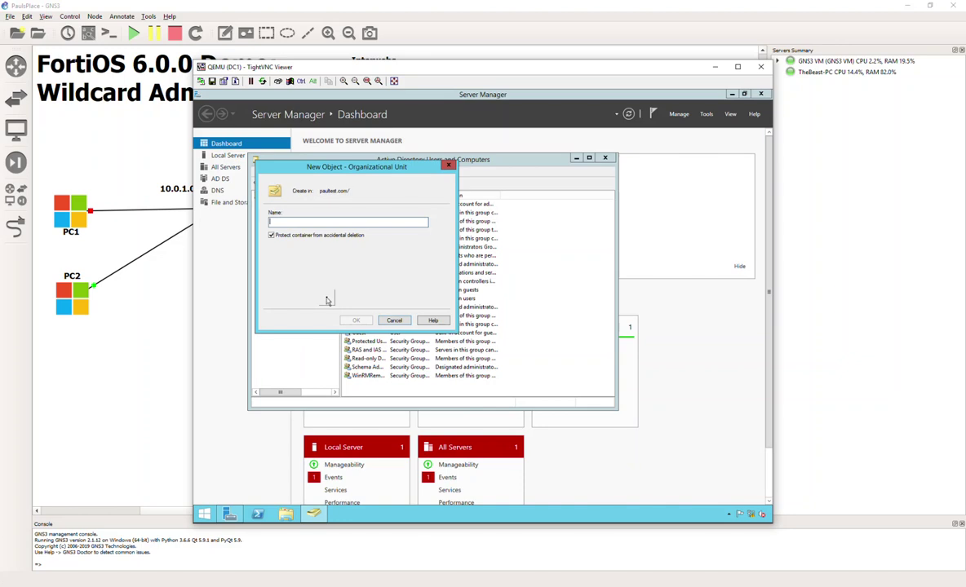
text(R)
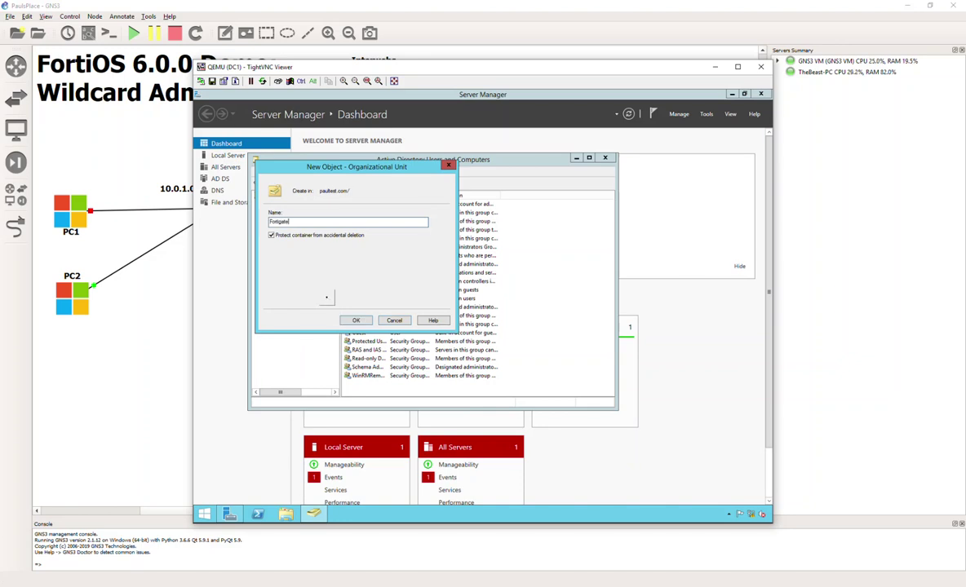
key(Return)
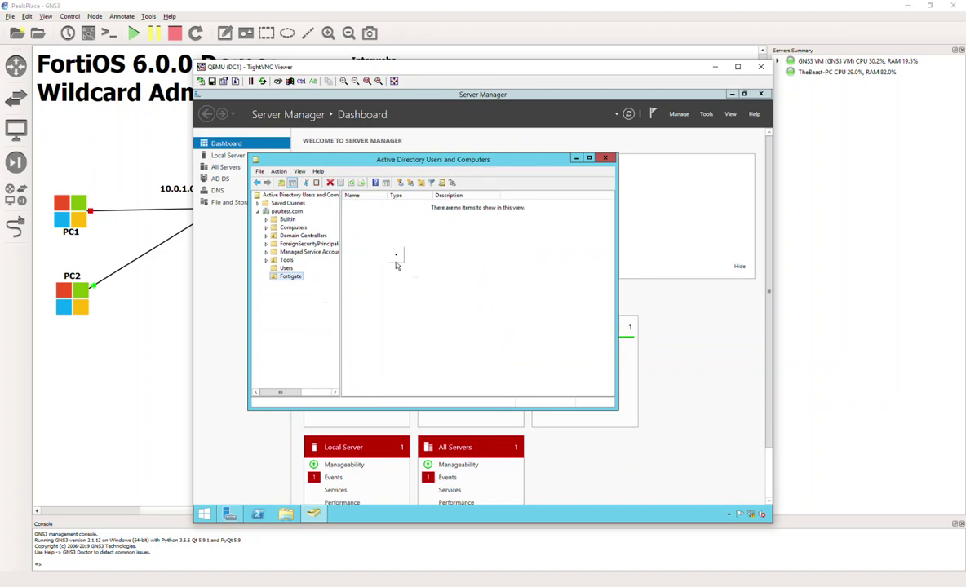
click(171, 303)
Step: Bring up the context menu inside the empty Fortigate OU
right_click(433, 287)
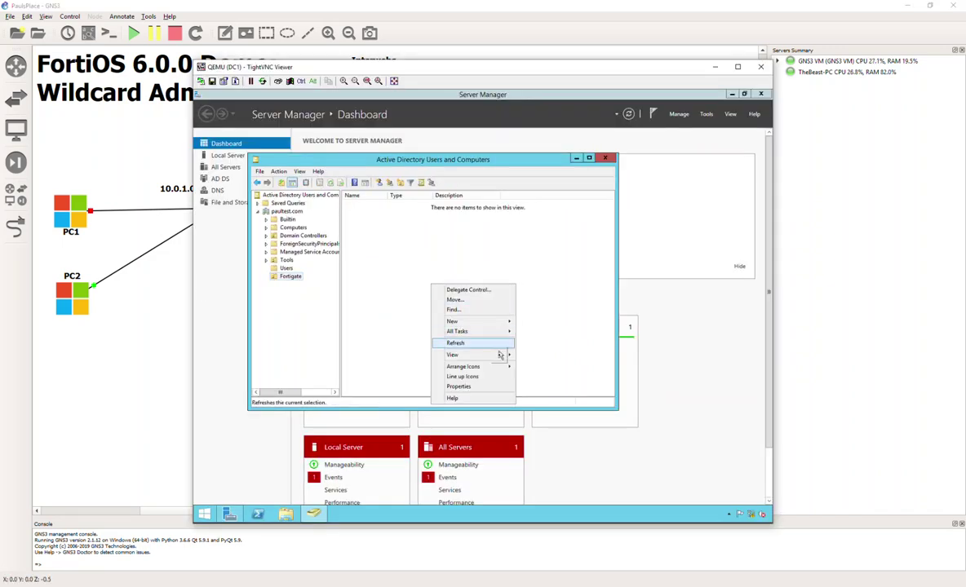
Step: Start a new user in the Fortigate OU named fortigate1 with a matching logon name
click(477, 324)
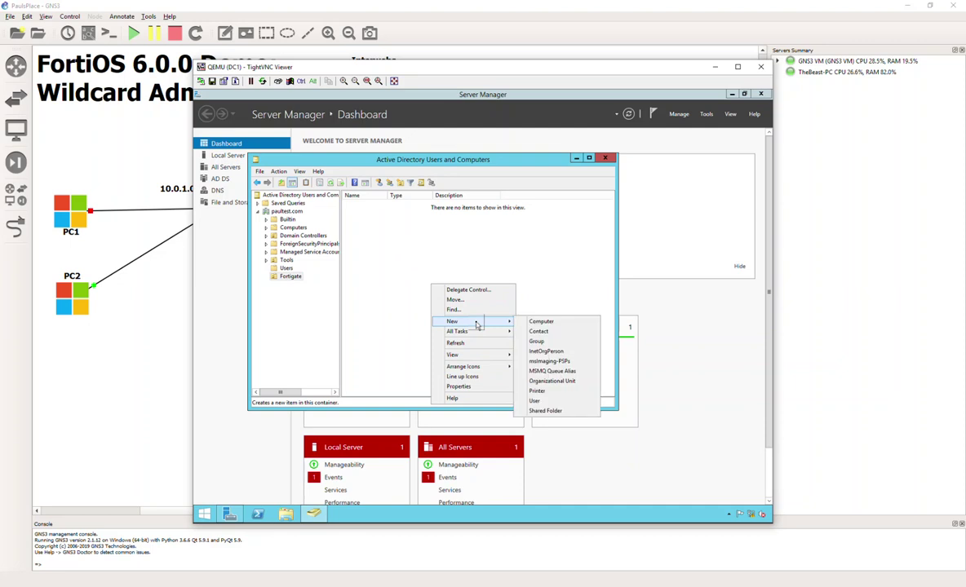
click(545, 400)
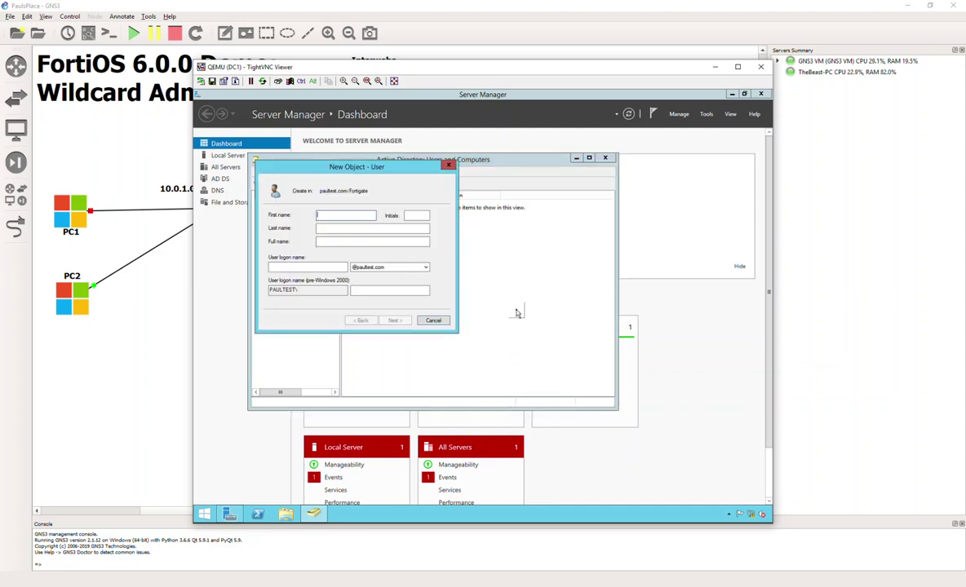
text(fortig)
text(iga)
click(339, 267)
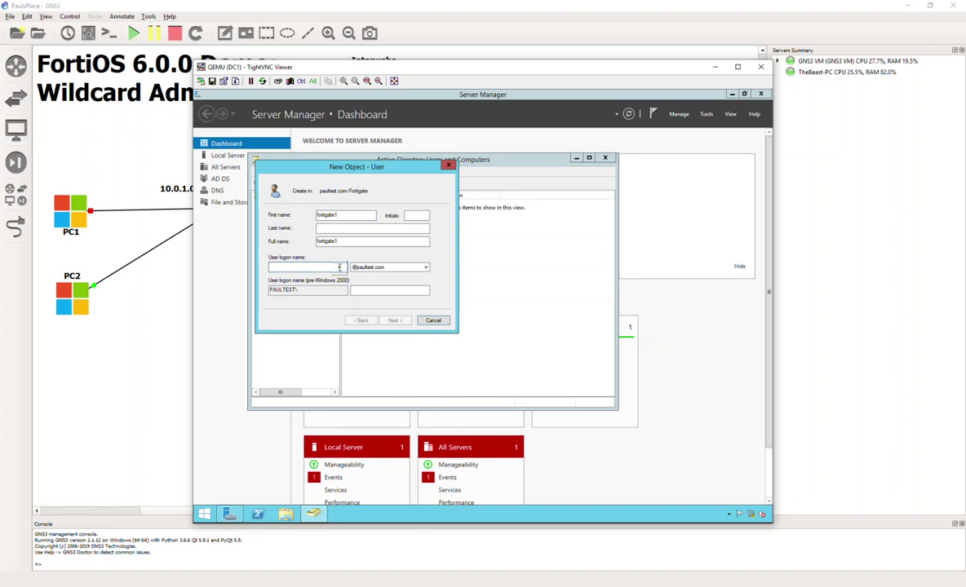
text(fortigate1)
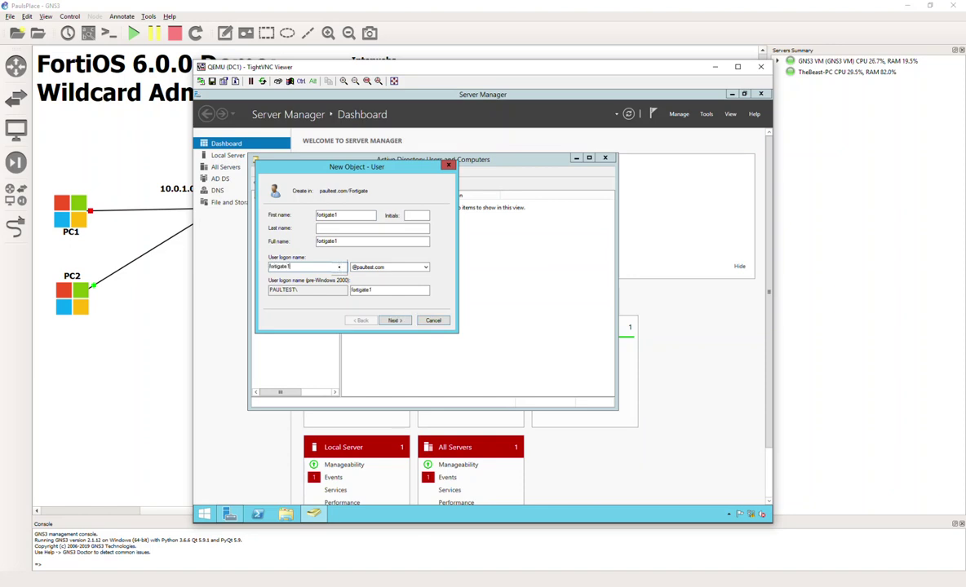
click(394, 320)
Step: Set fortigate1's password to never expire with no change at next logon
click(288, 244)
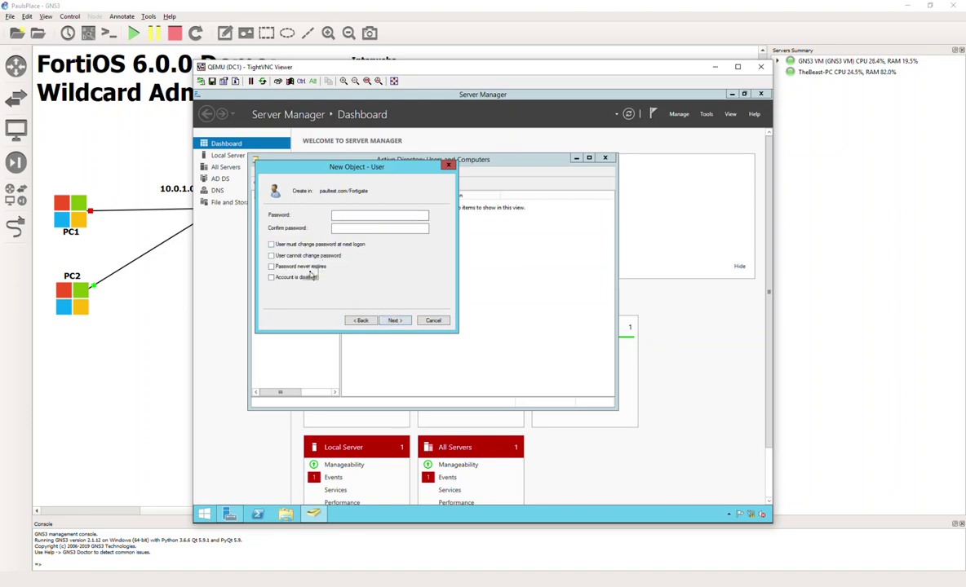
click(307, 269)
click(360, 216)
text(P@ssw0rd)
key(Tab)
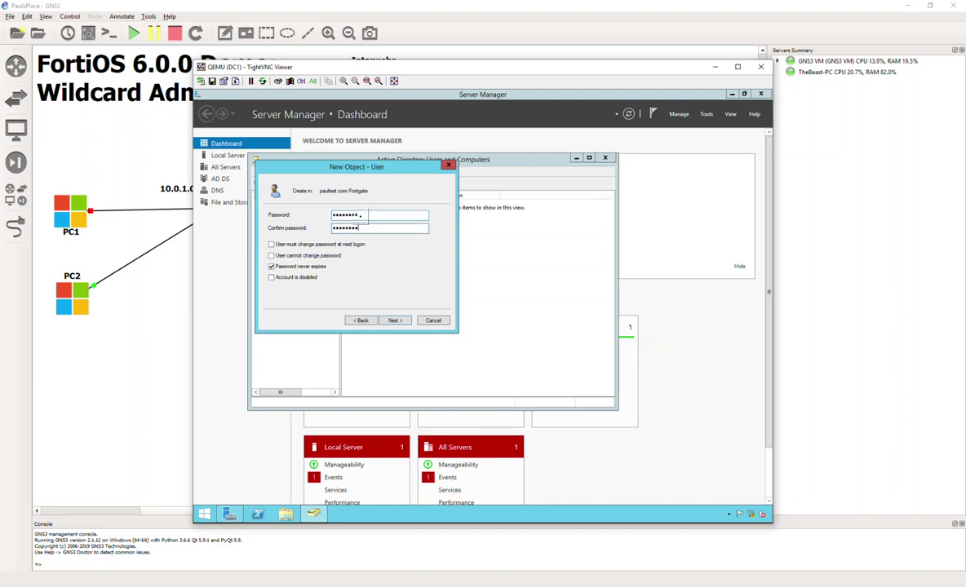
click(393, 320)
click(396, 320)
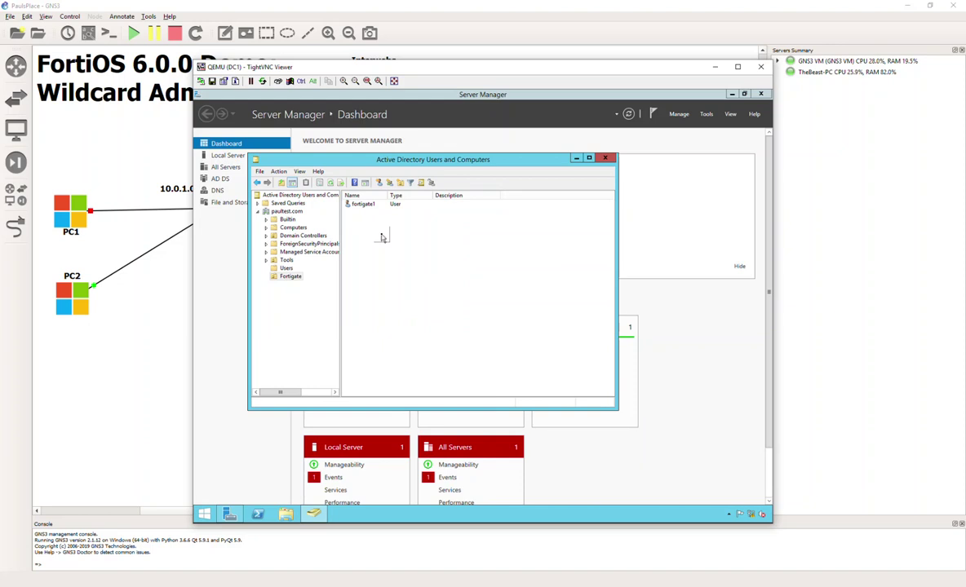
Step: Create the FortiAdmins1 and FortiAdmins2 security groups in the Fortigate OU
right_click(352, 216)
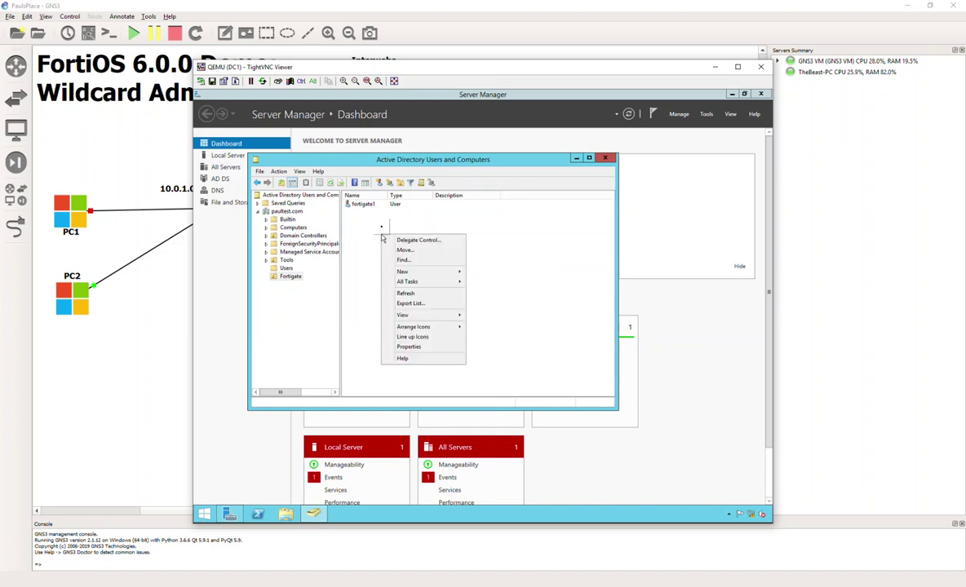
click(389, 183)
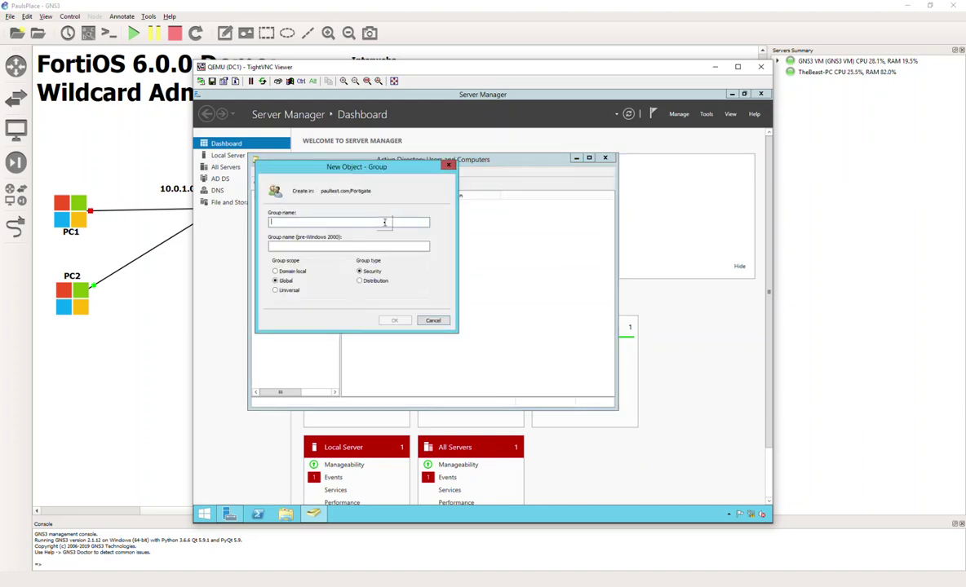
text(FortiAdm)
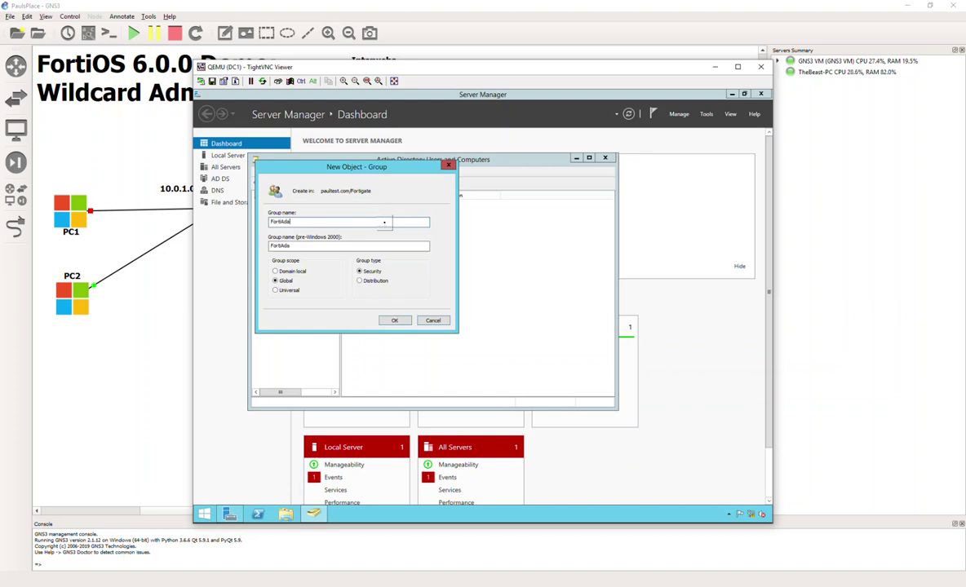
text(ins1)
click(393, 319)
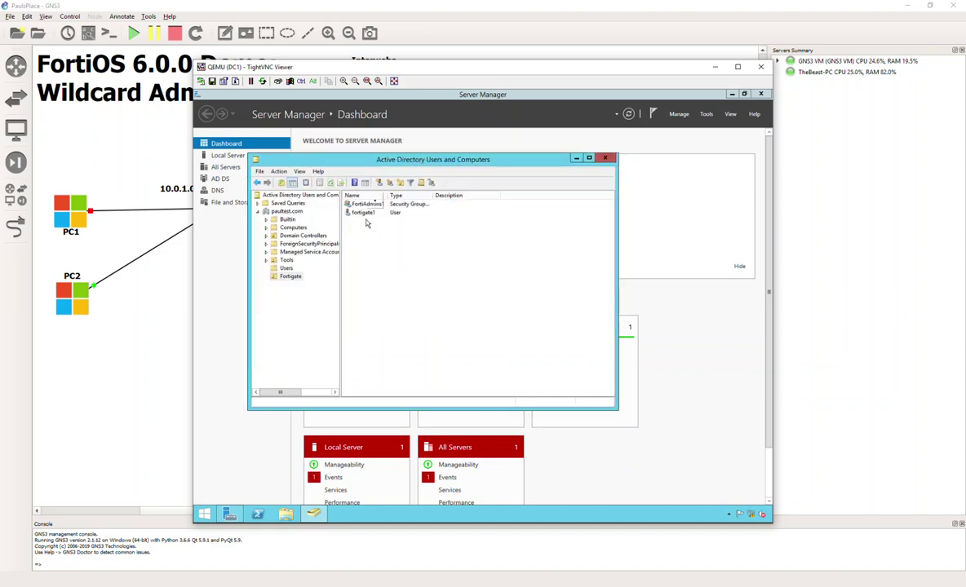
click(390, 186)
text(FortiAdmins2)
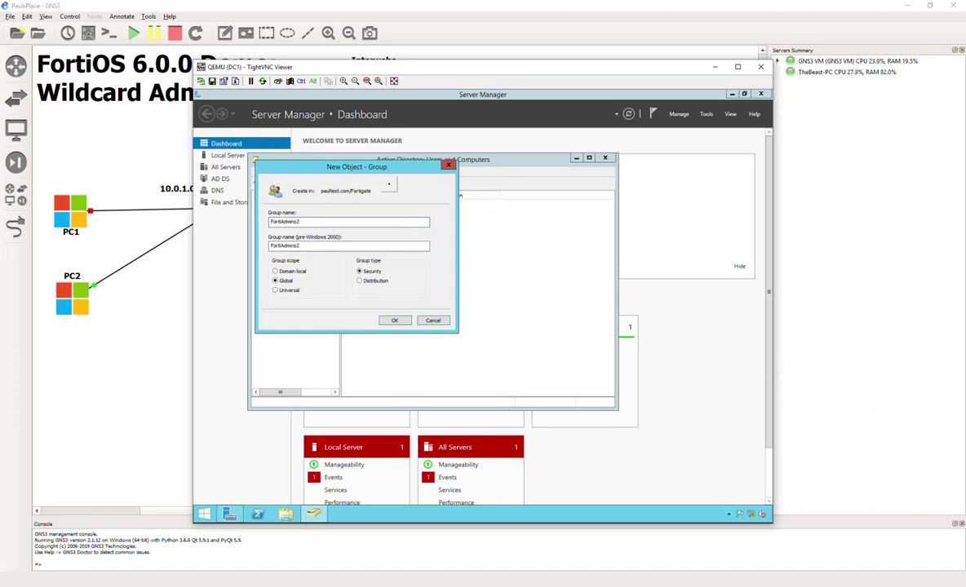
key(Return)
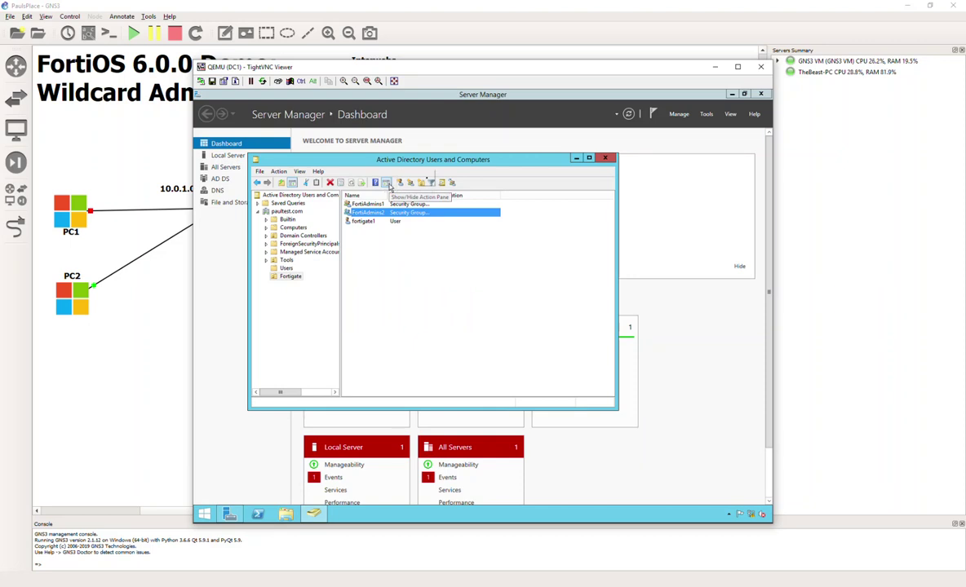
click(420, 262)
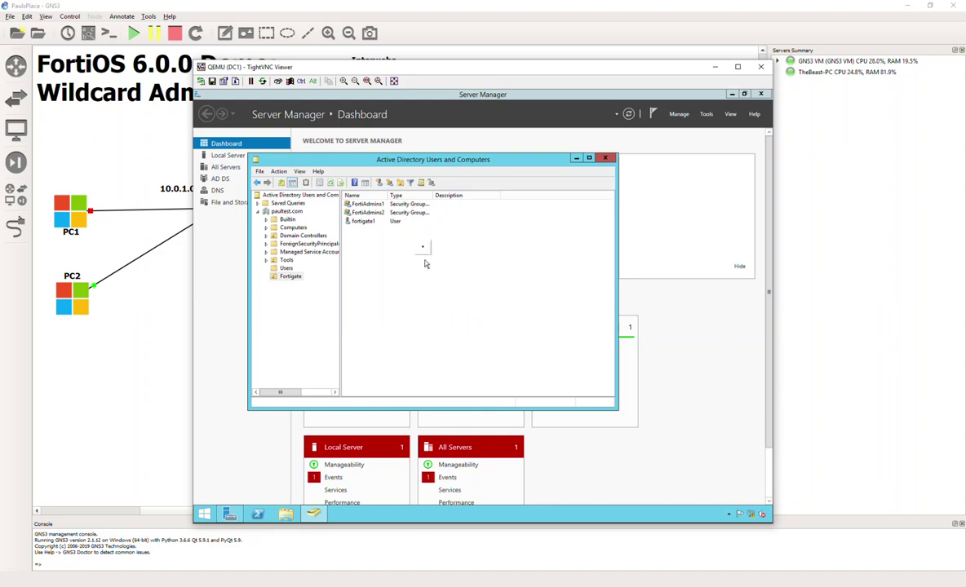
Step: Cancel the stray New User dialog and open devin's properties in the Tools OU
click(380, 184)
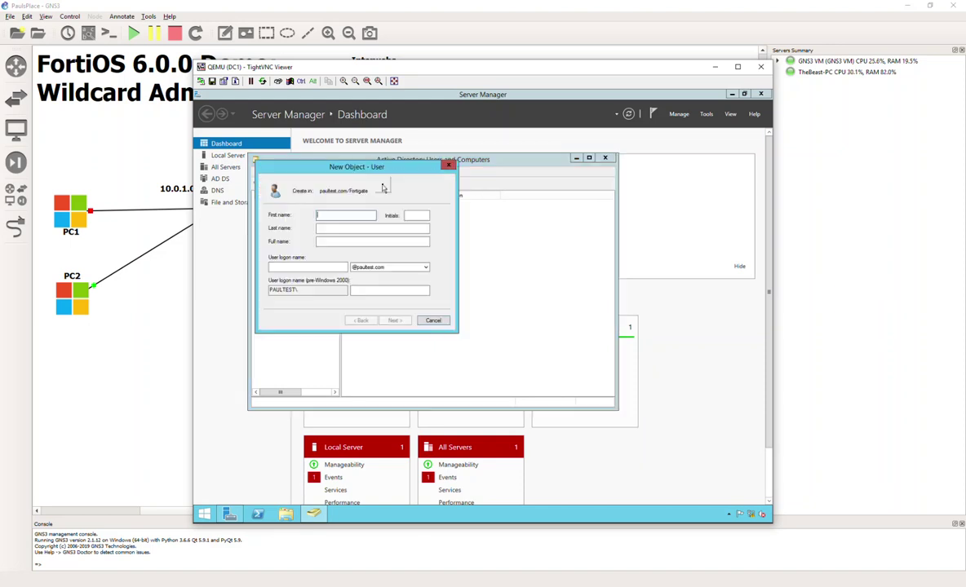
click(448, 165)
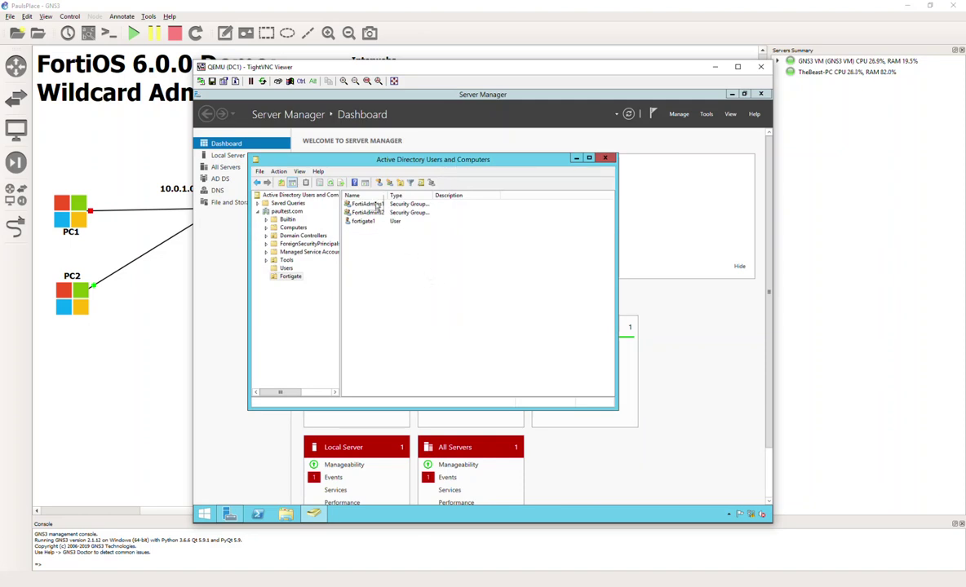
click(285, 259)
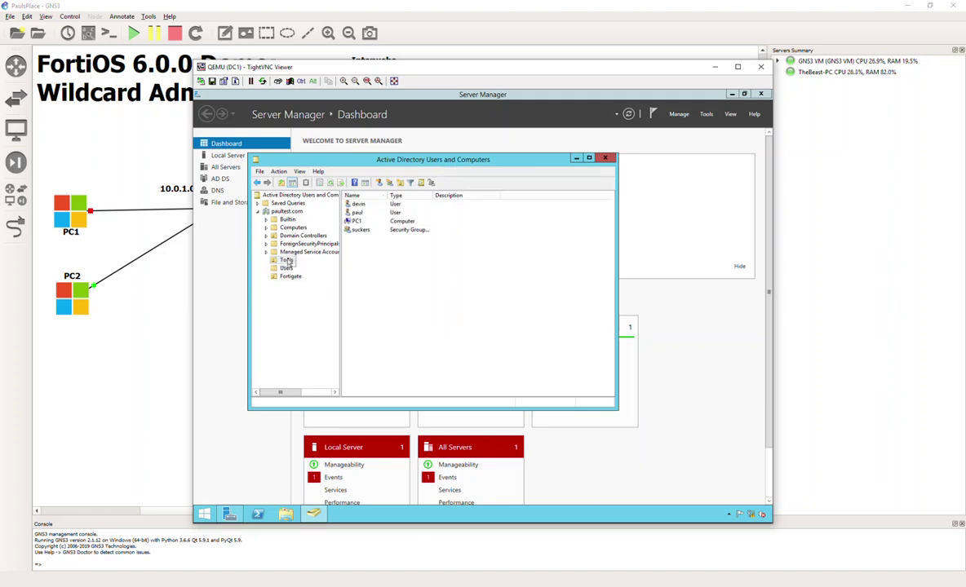
click(358, 205)
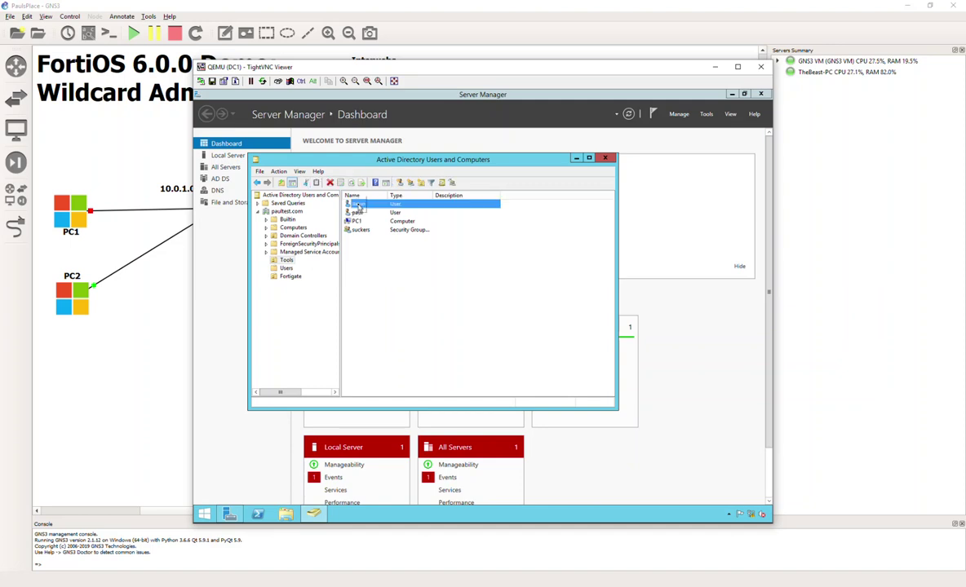
double_click(358, 205)
Step: Add devin to the FortiAdmins1 group via Member Of and save the properties
click(365, 181)
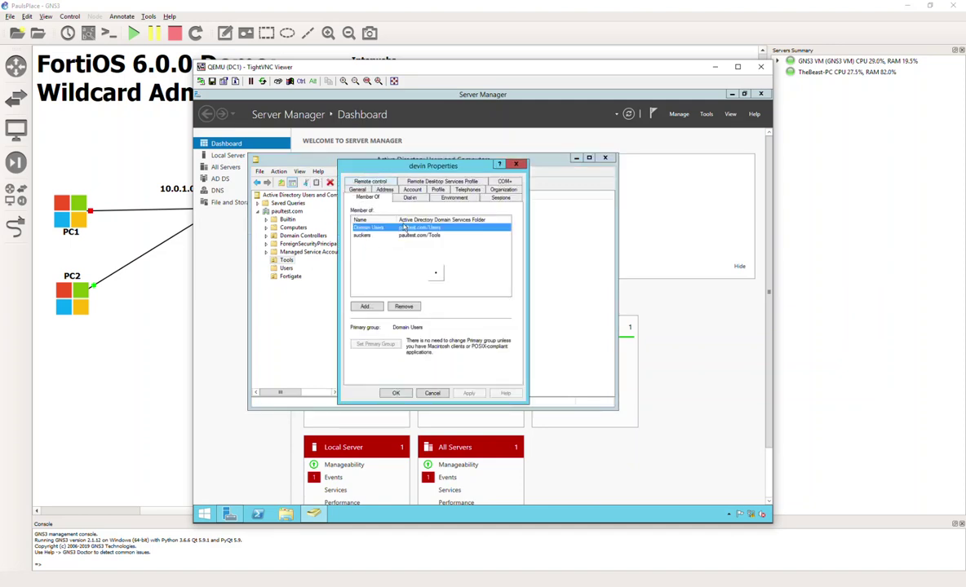
click(374, 308)
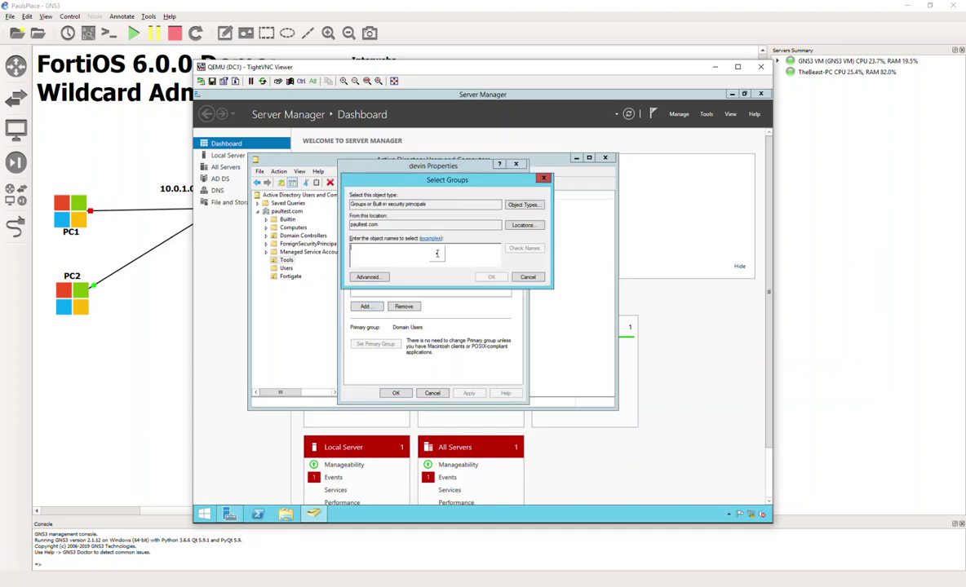
text(fortiadm)
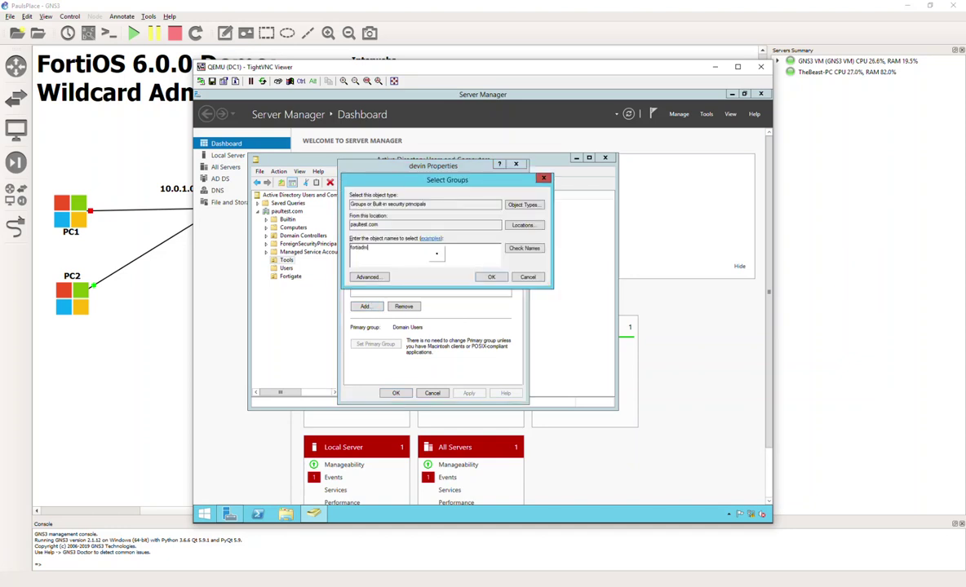
text(ins1)
key(Return)
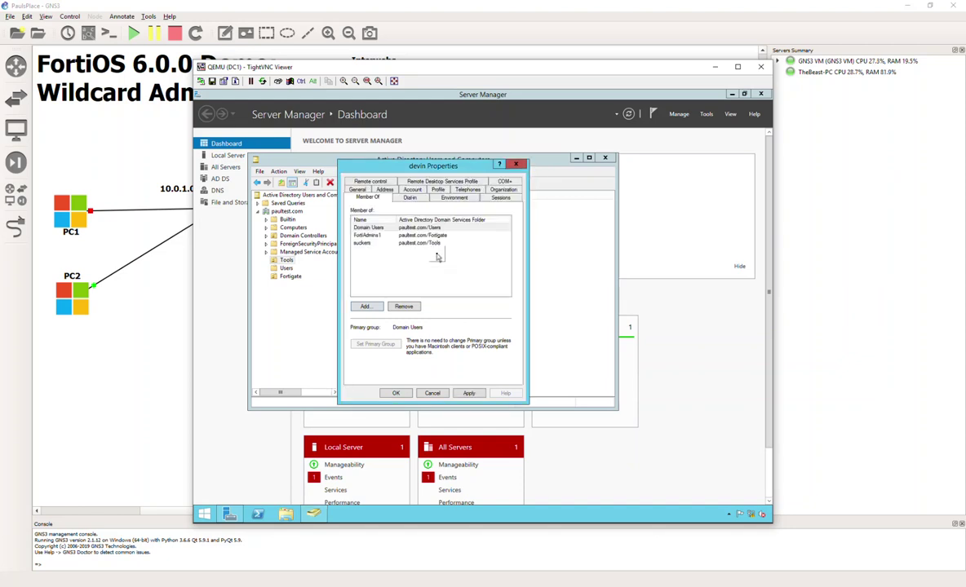
click(407, 392)
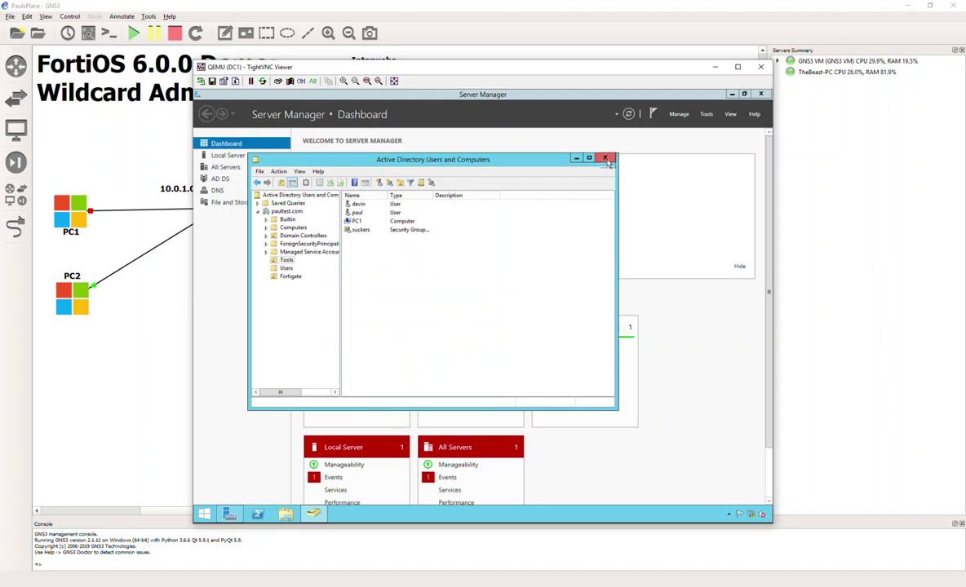
Step: Review the Fortigate OU, then close ADUC, Server Manager and the TightVNC session
click(289, 276)
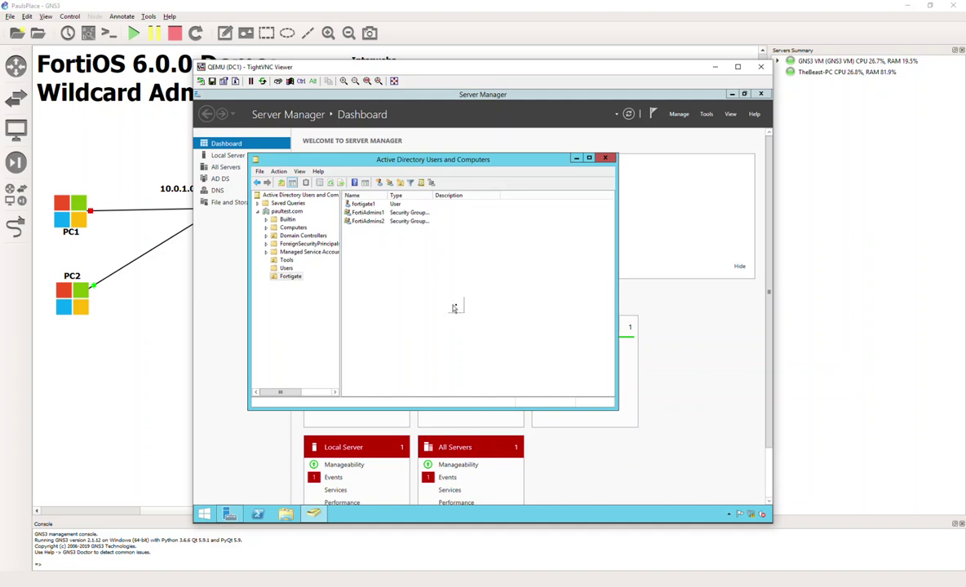
click(605, 159)
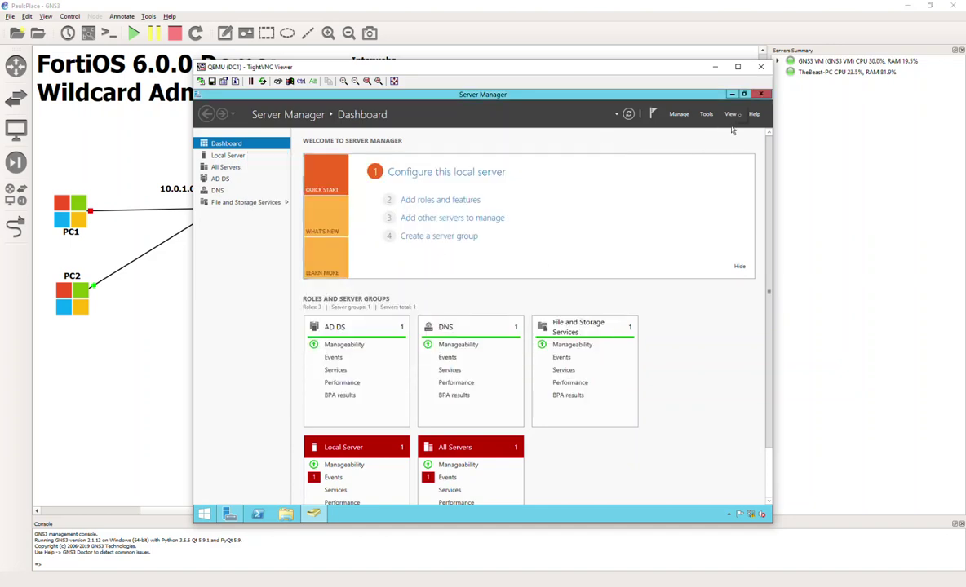
click(758, 94)
click(759, 66)
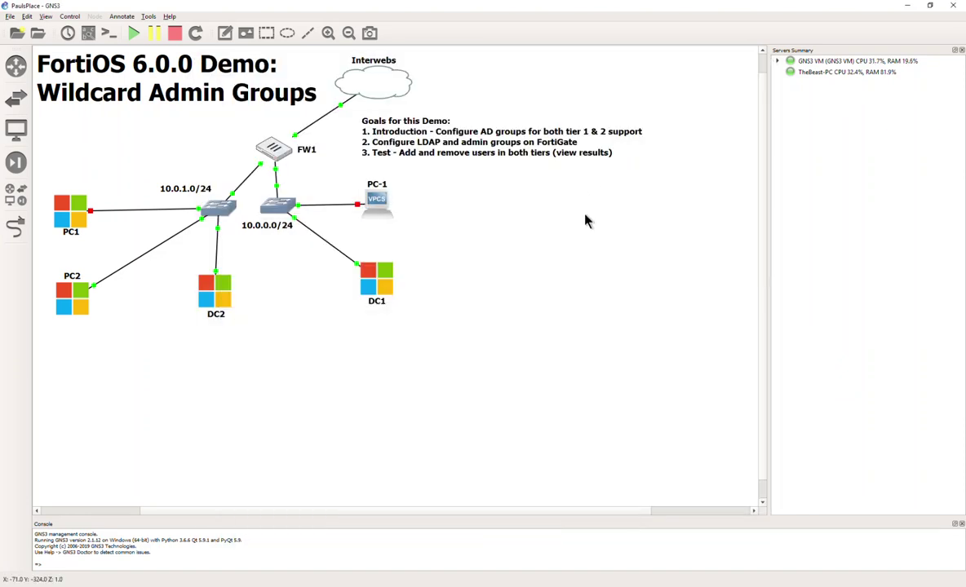